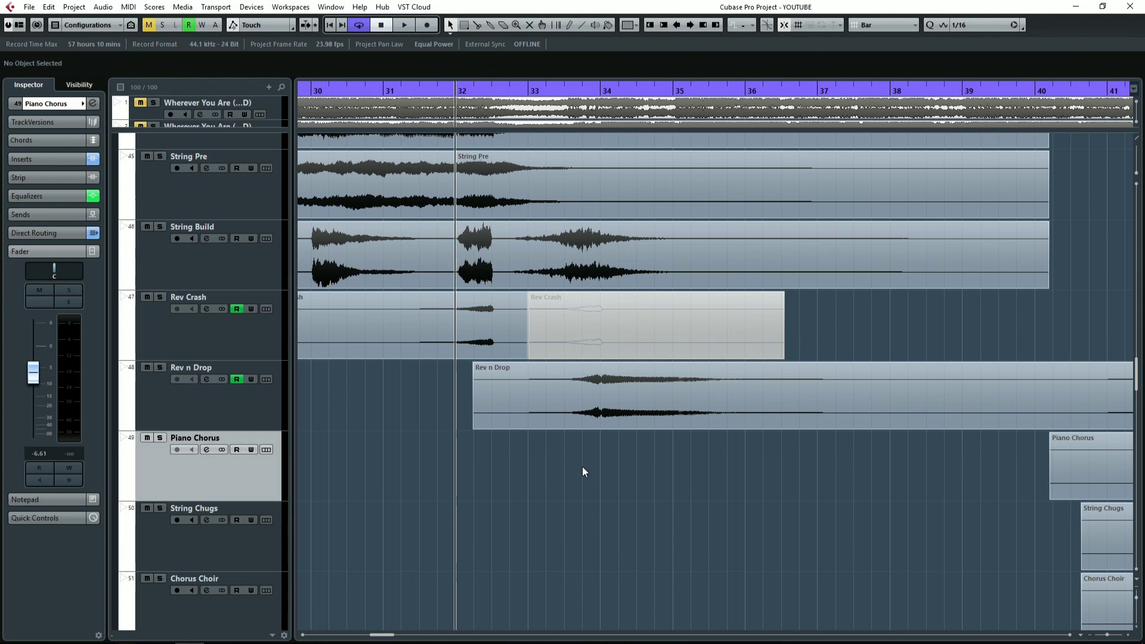
- Select the Rev Crash track header
click(241, 349)
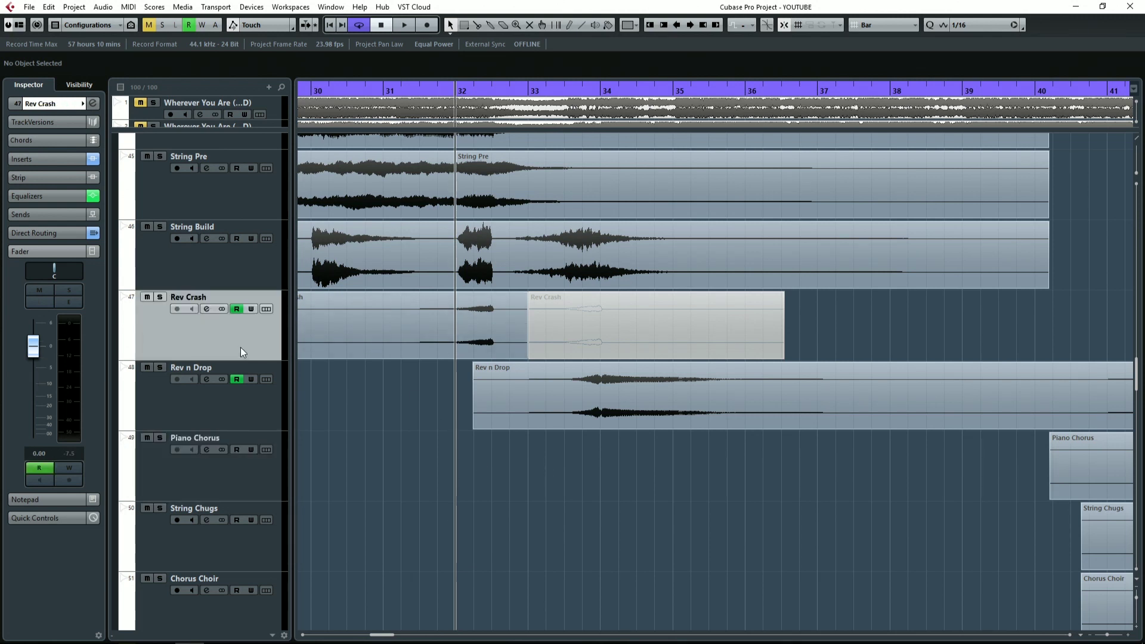
- Add a stereo audio track, Audio 02, below Rev Crash and make it taller
right_click(263, 347)
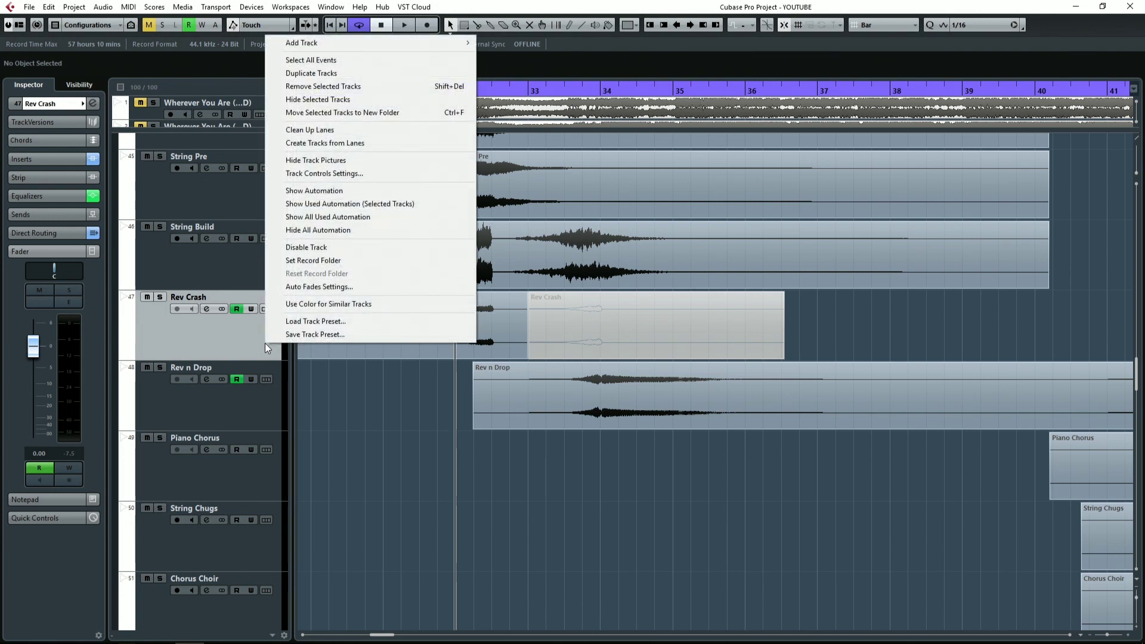
mouse_move(453, 43)
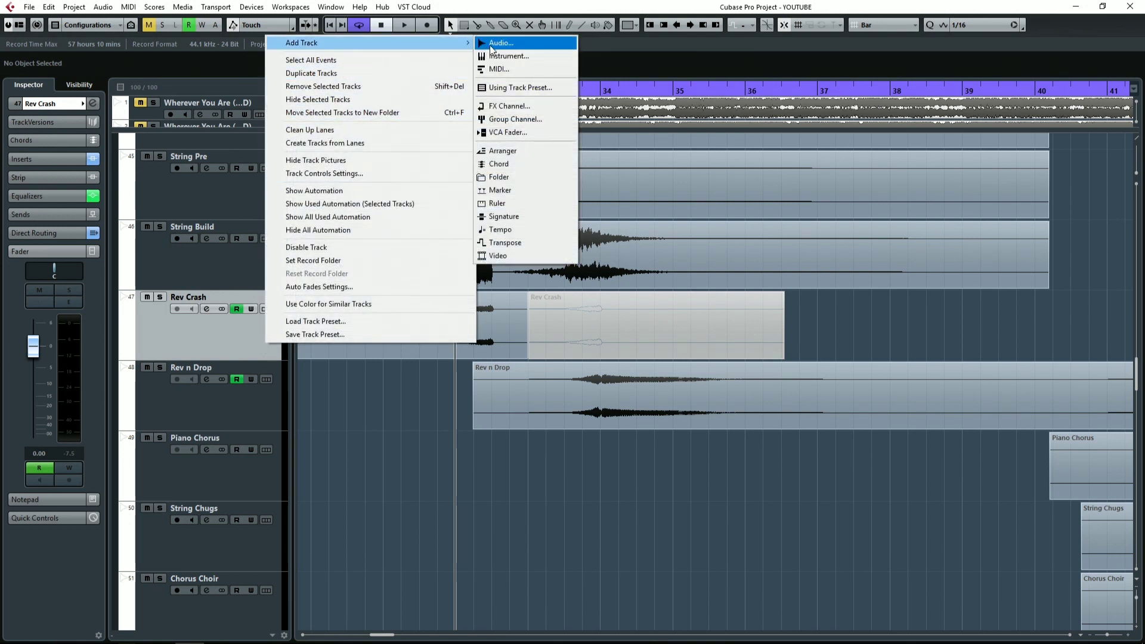
click(489, 43)
click(462, 263)
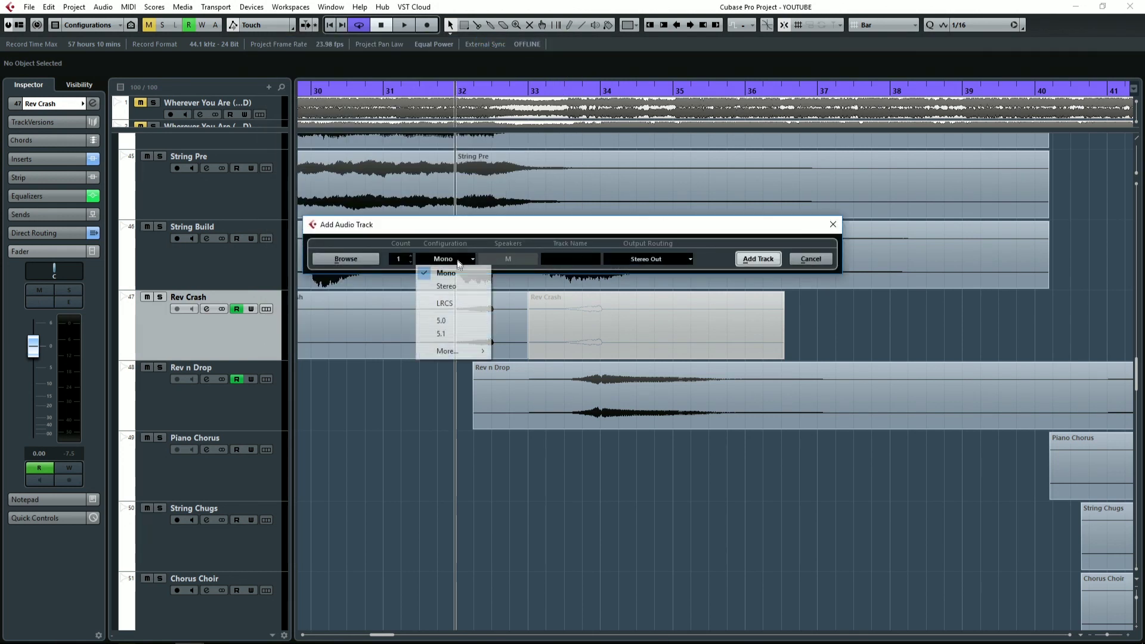
click(461, 286)
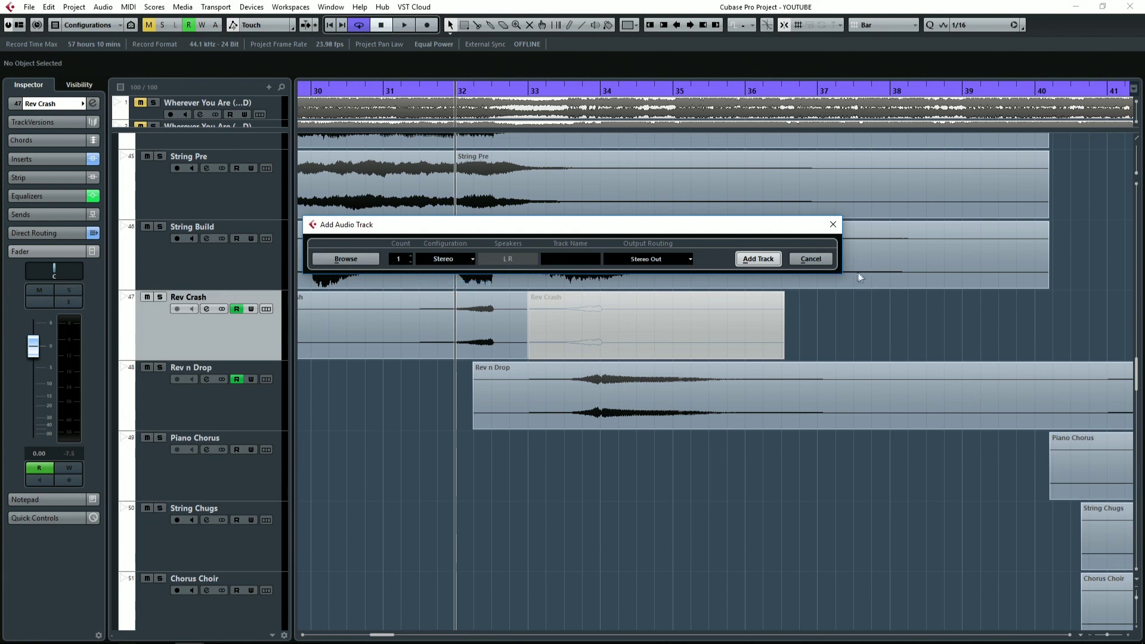
click(759, 259)
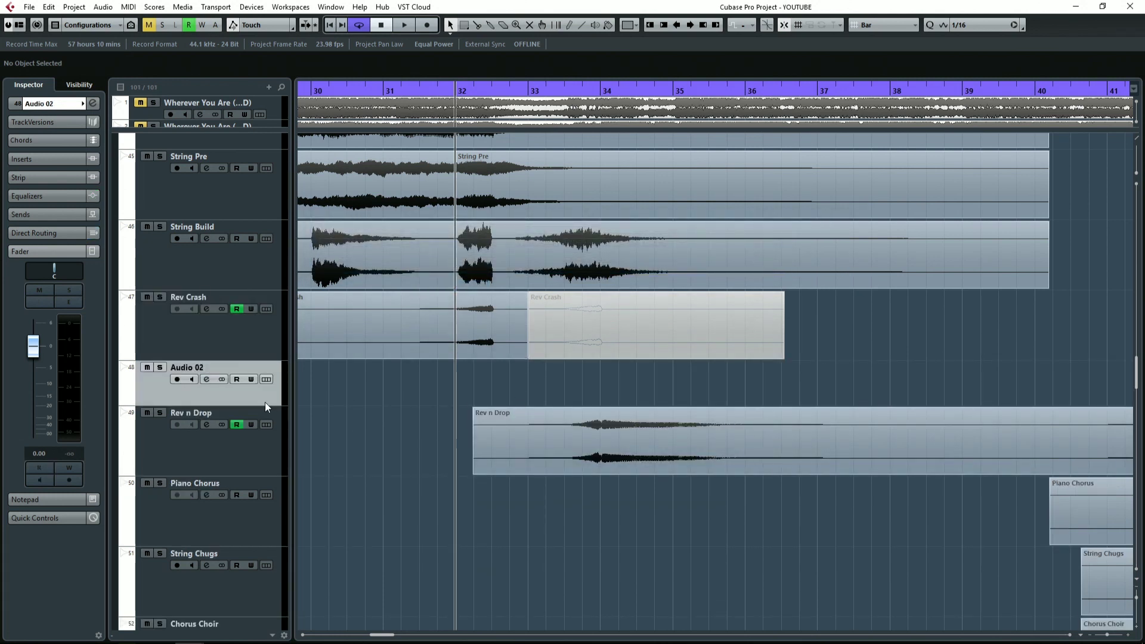
drag(265, 406, 265, 423)
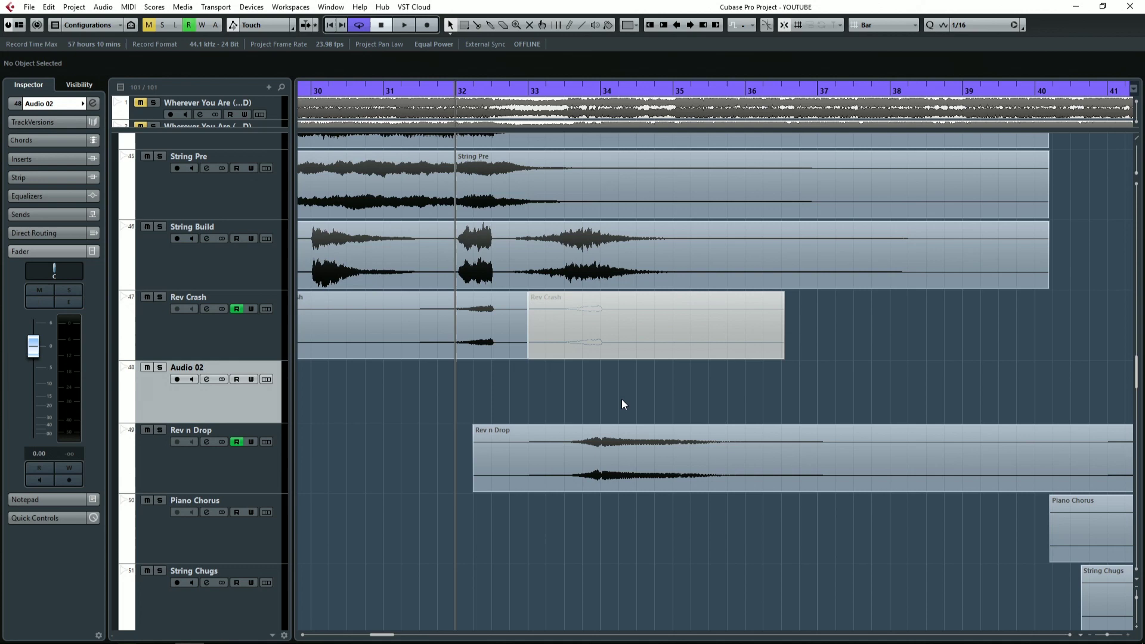
- Import Crash Left Zildjian and Crash Right Sabian from the CRASHES folder onto one track
key(alt)
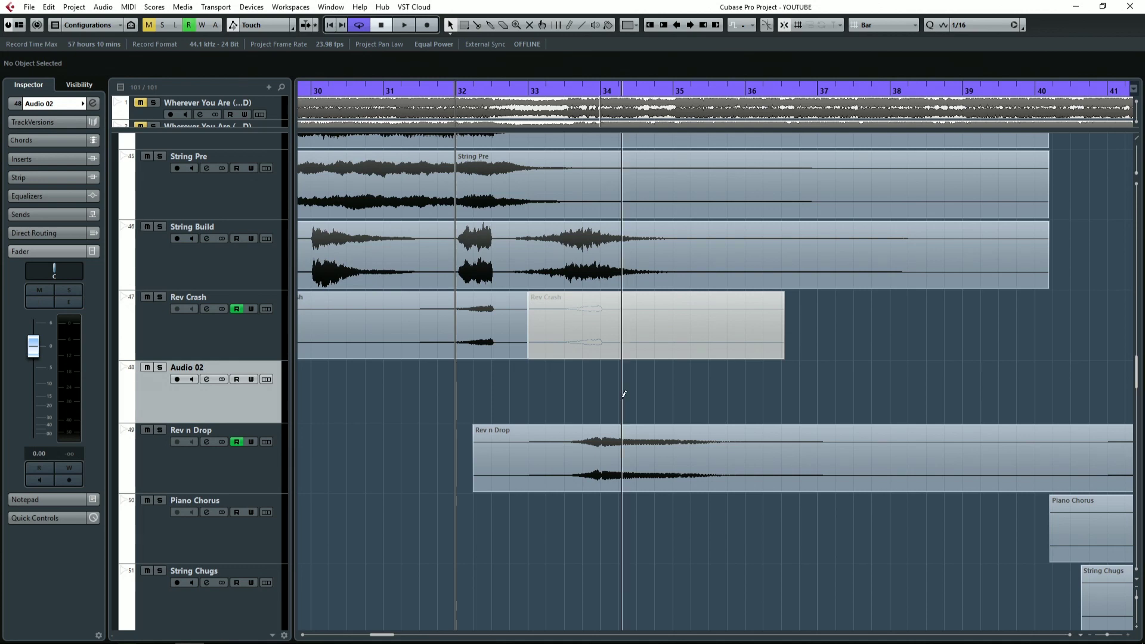
click(624, 394)
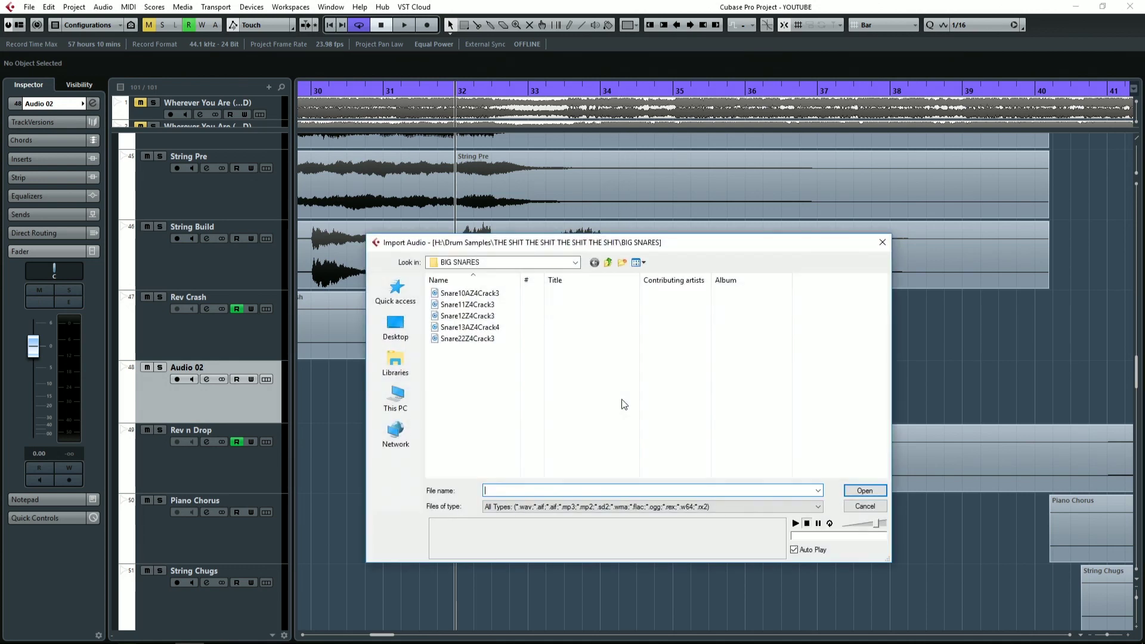
click(609, 264)
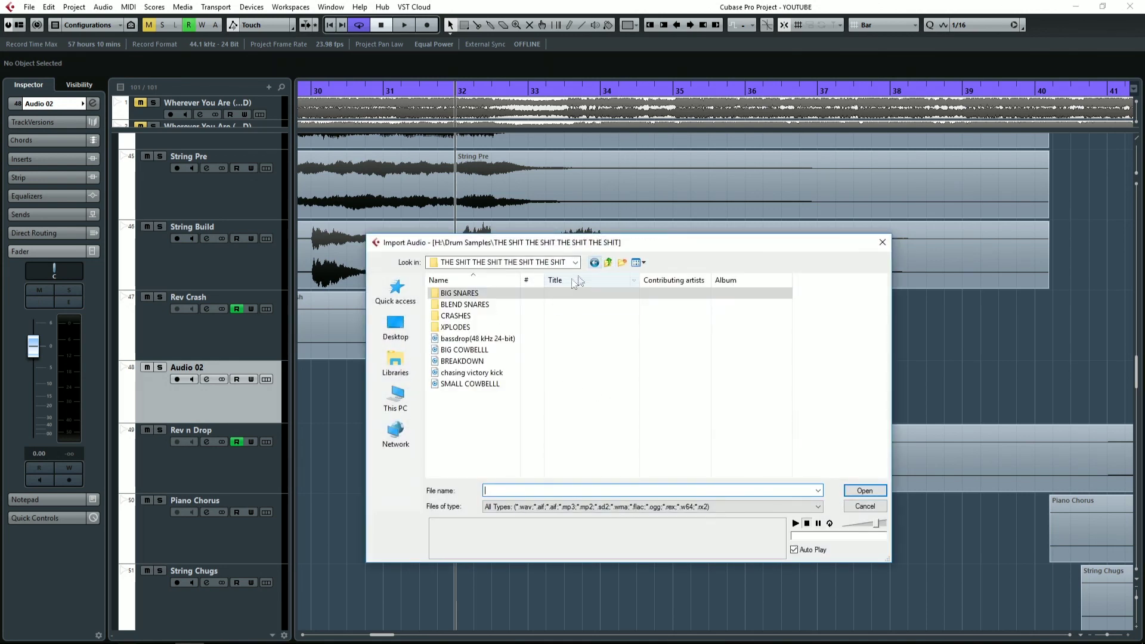
double_click(457, 315)
drag(472, 334, 463, 288)
click(865, 491)
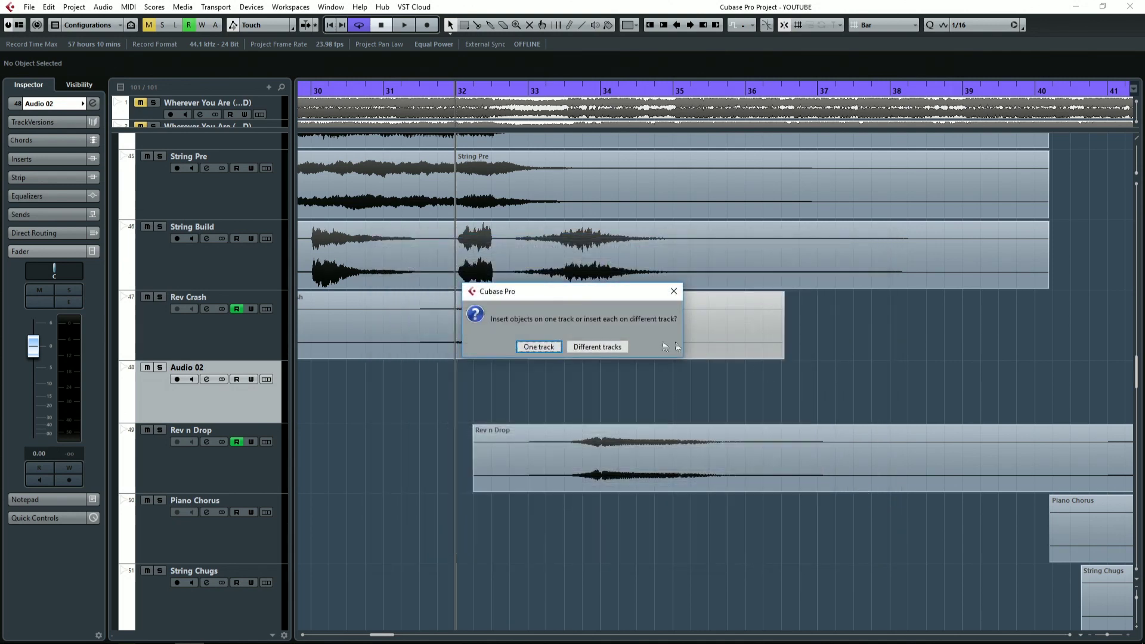
click(539, 348)
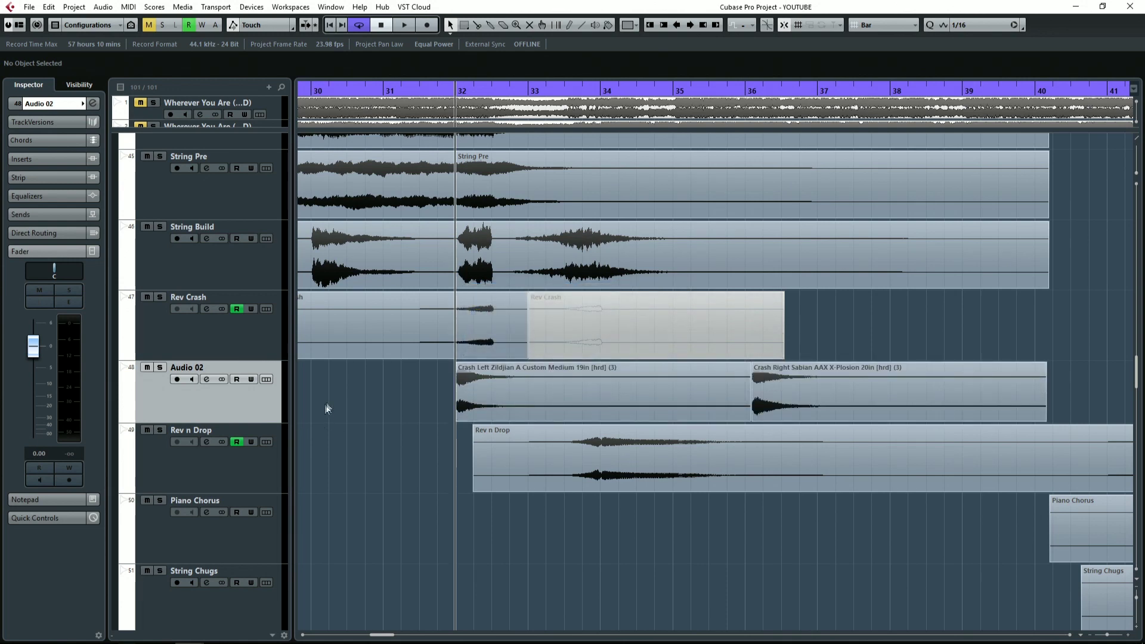
- Duplicate Audio 02 and move the copy's Sabian crash-right clip to bar 32
right_click(220, 396)
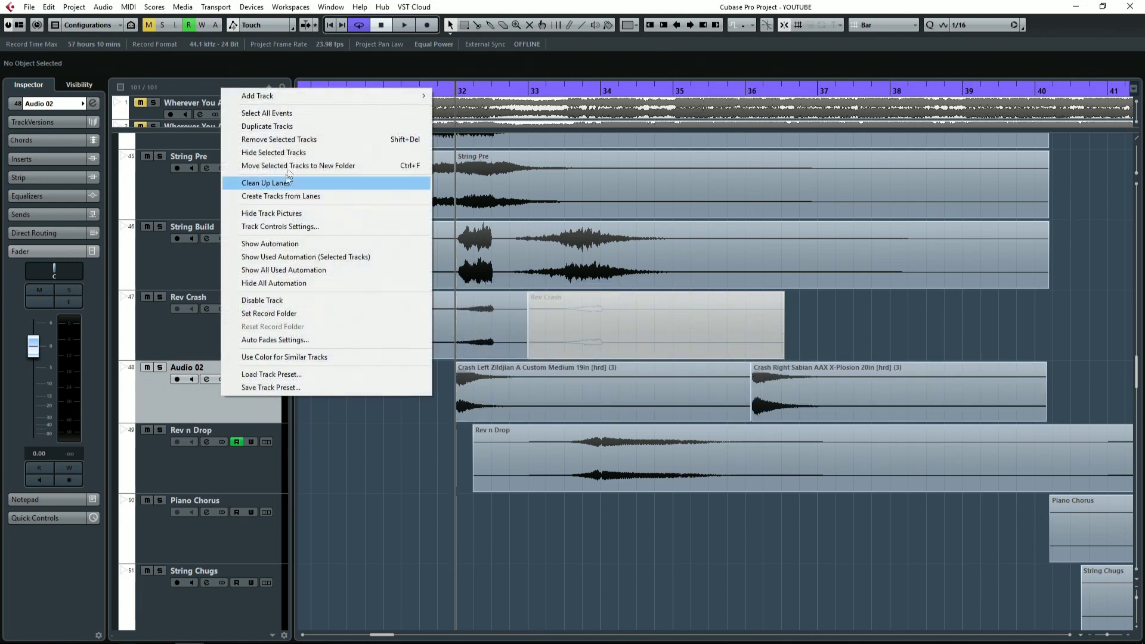
click(301, 126)
click(507, 456)
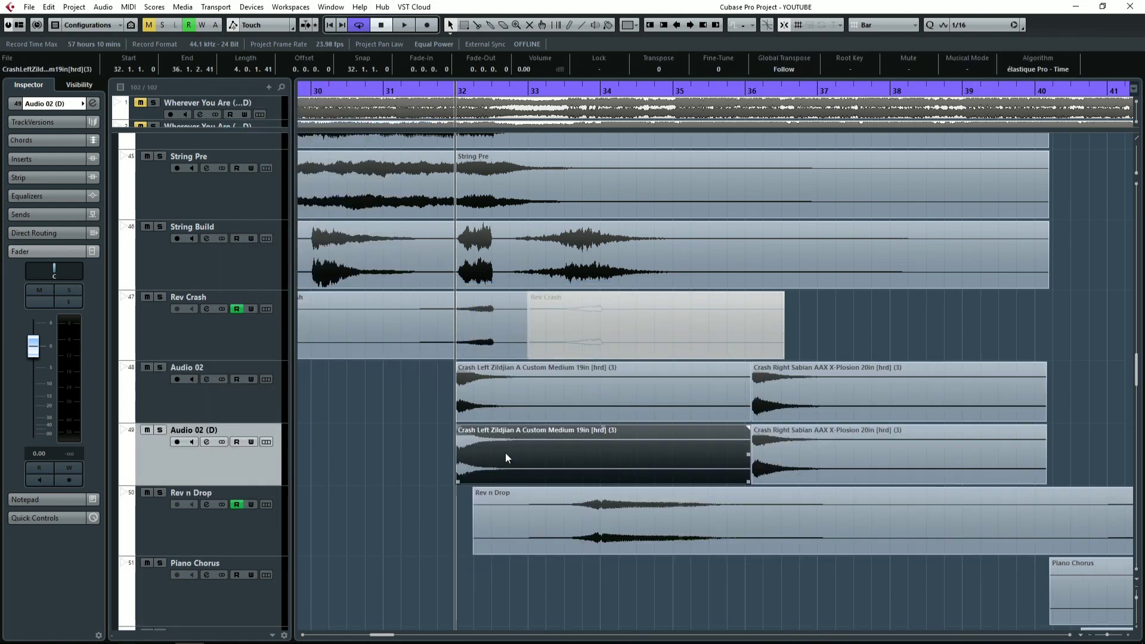
click(793, 448)
drag(877, 451, 583, 451)
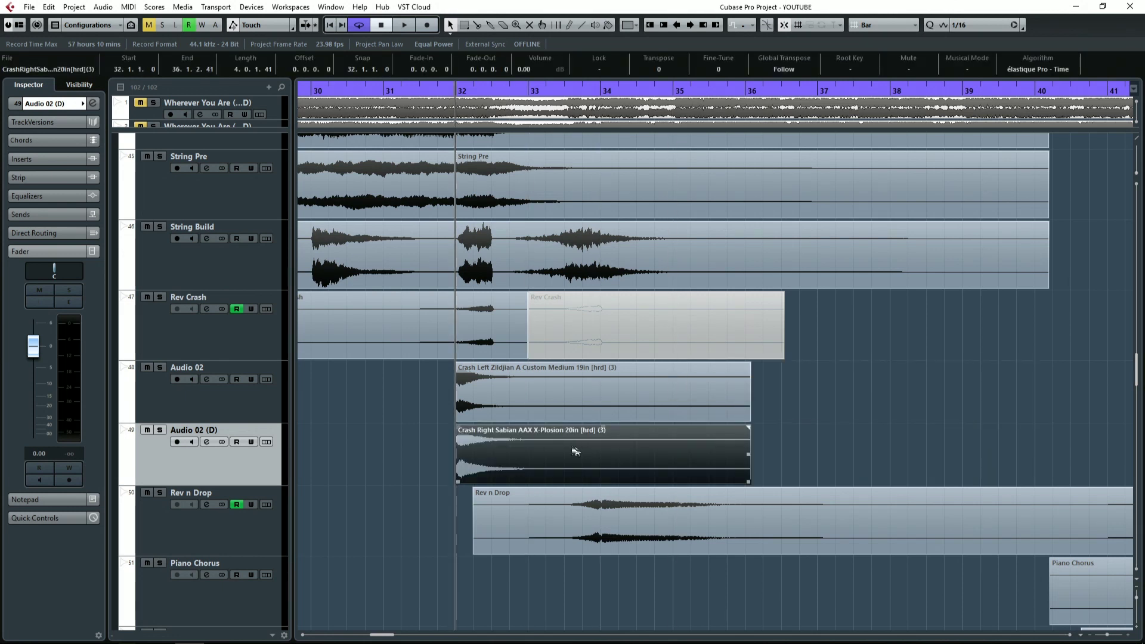
- Audition each crash track soloed, then select both crash clips
click(159, 430)
key(space)
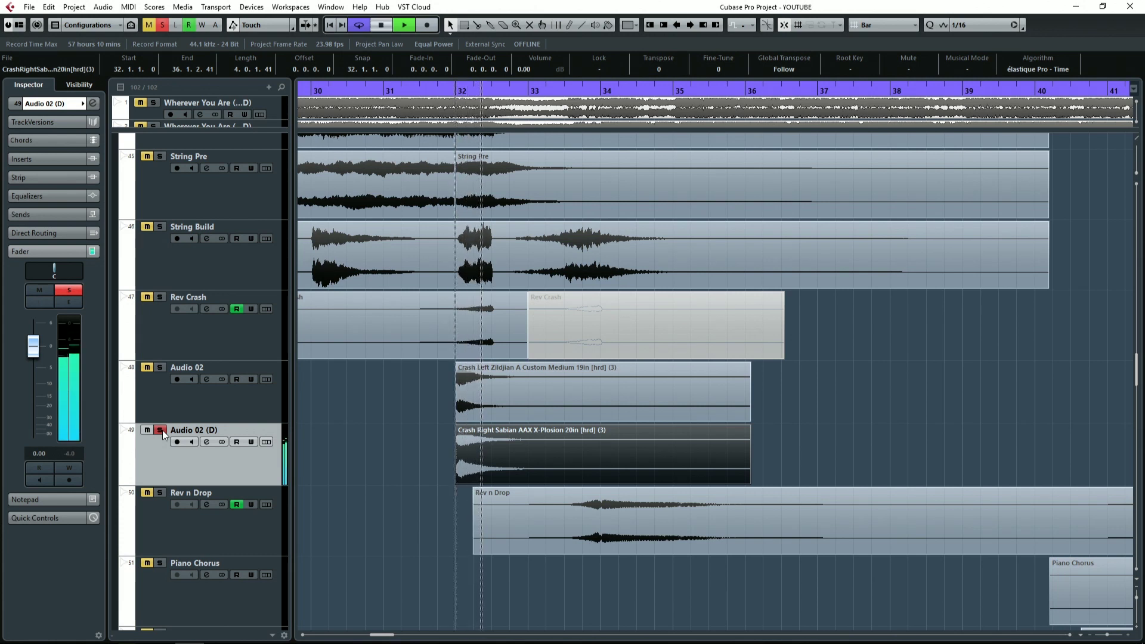
key(space)
click(160, 367)
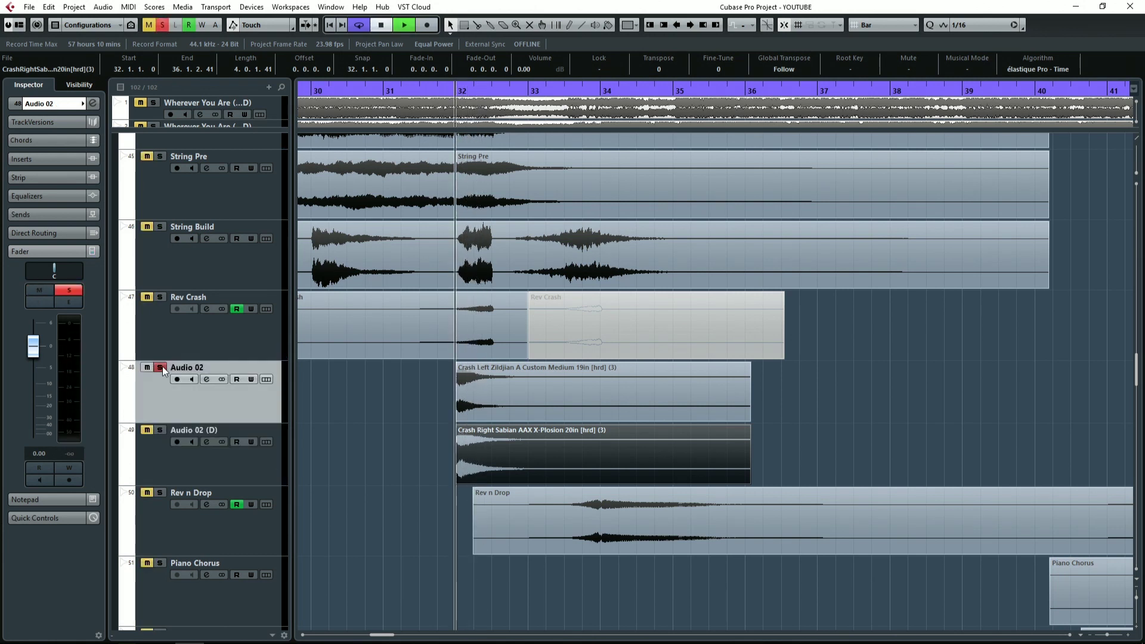
key(space)
click(160, 367)
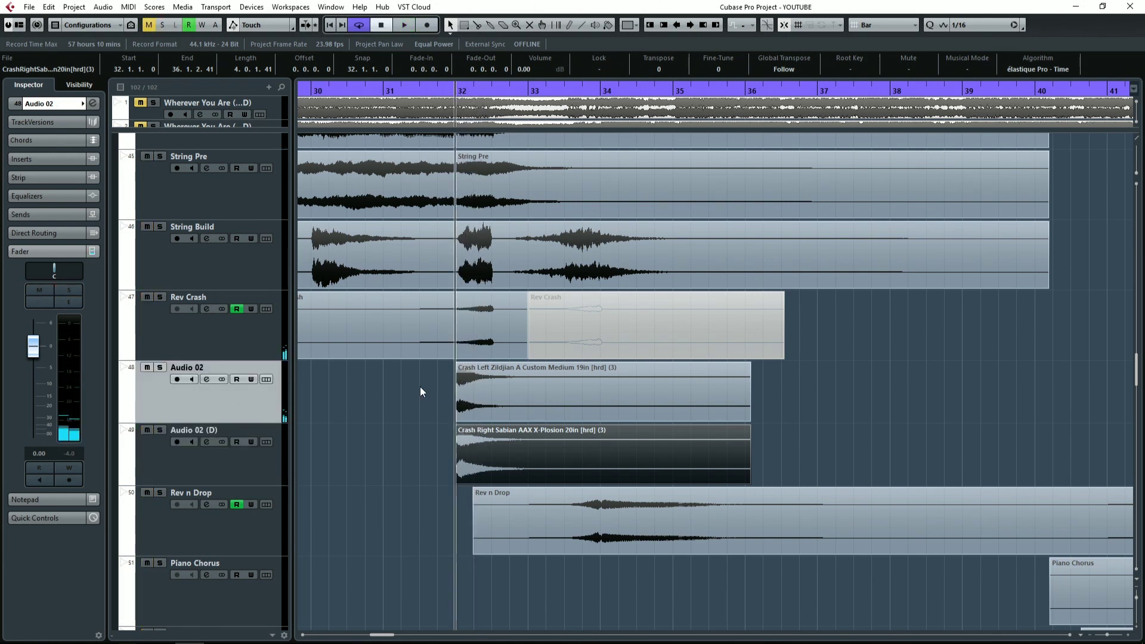
drag(420, 386, 638, 455)
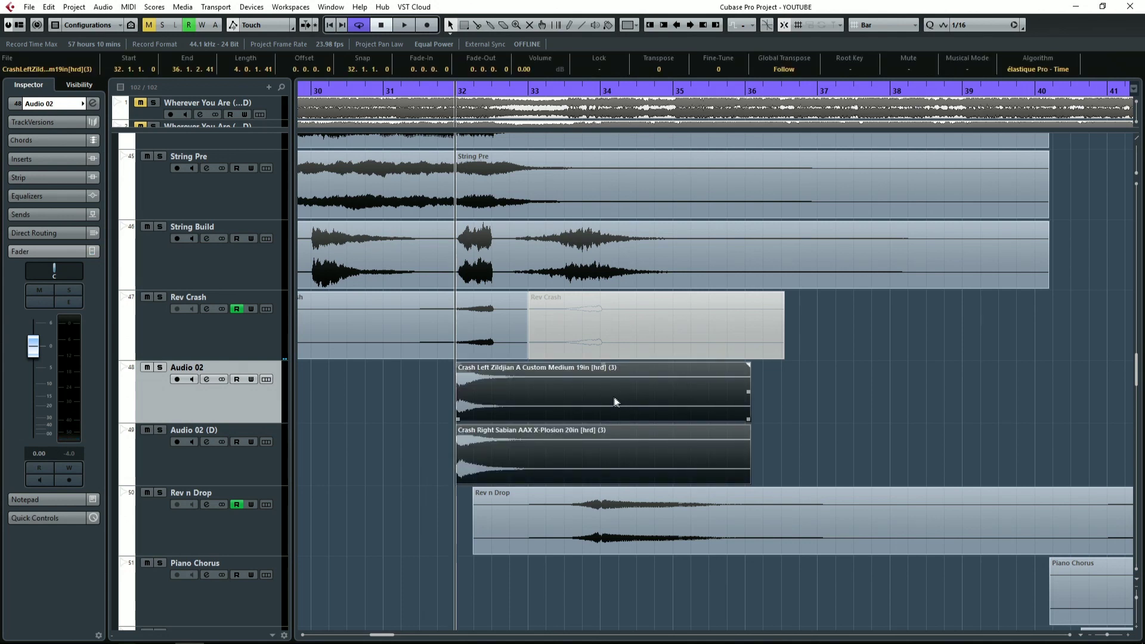
- Reverse both selected crash clips with Process > Reverse
right_click(591, 393)
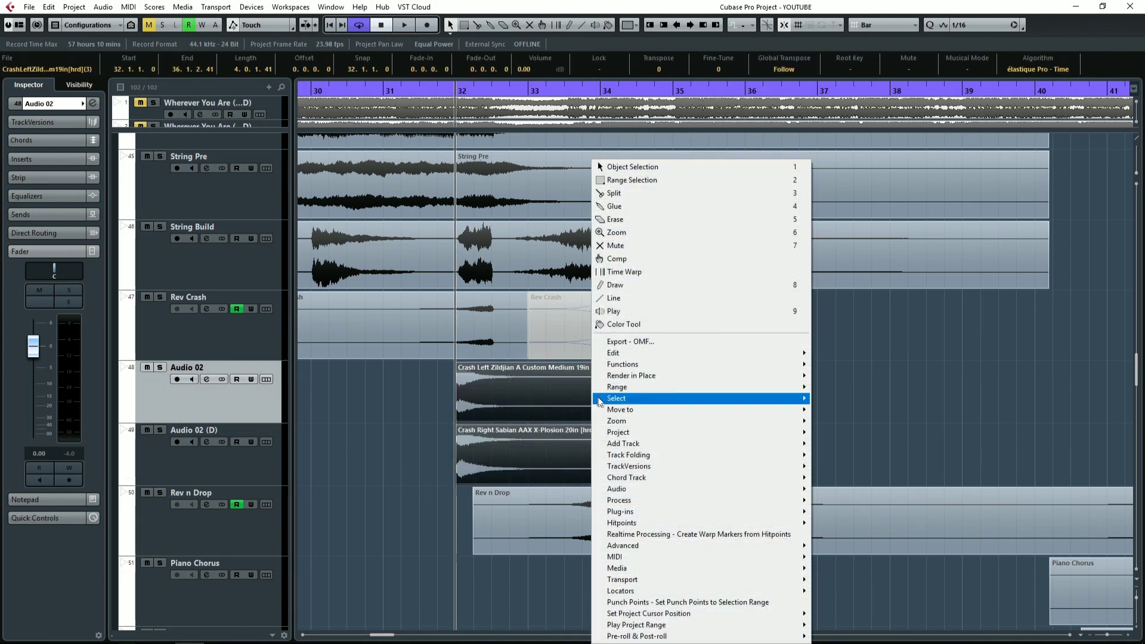
mouse_move(659, 505)
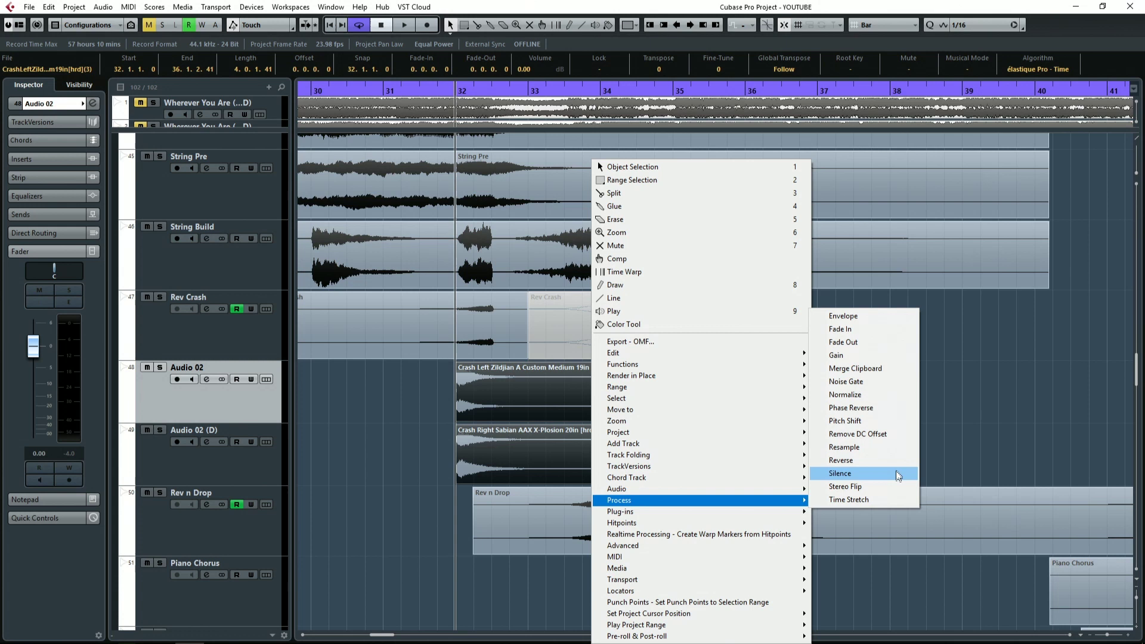
click(886, 464)
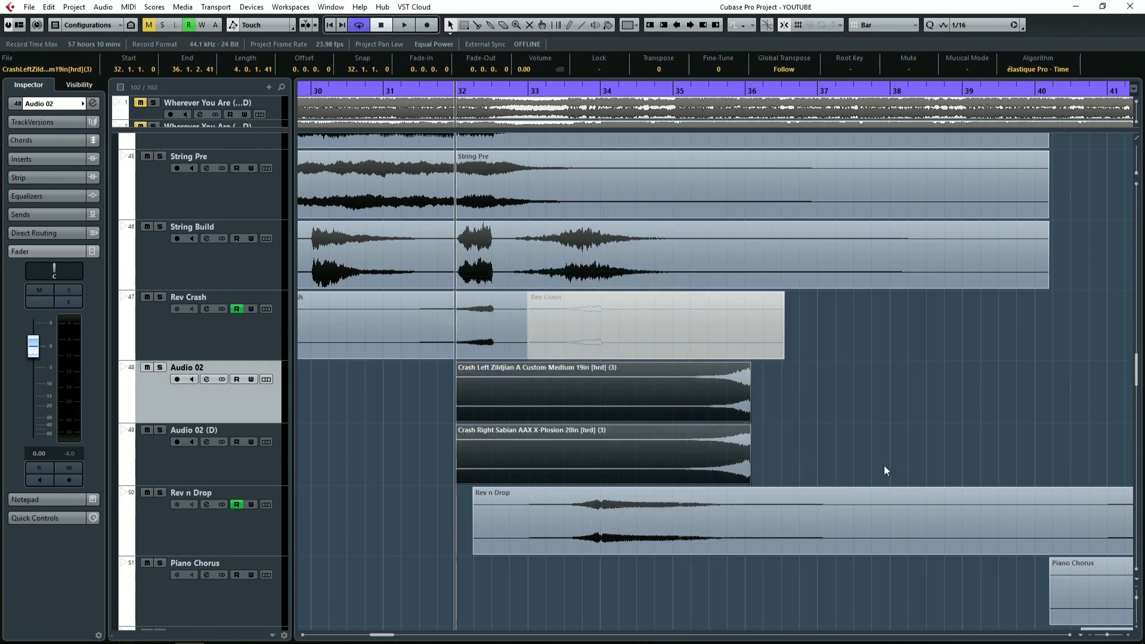
key(ctrl+z)
- Move both reversed crash clips two bars earlier and trim their start to bar 32
drag(724, 389, 600, 419)
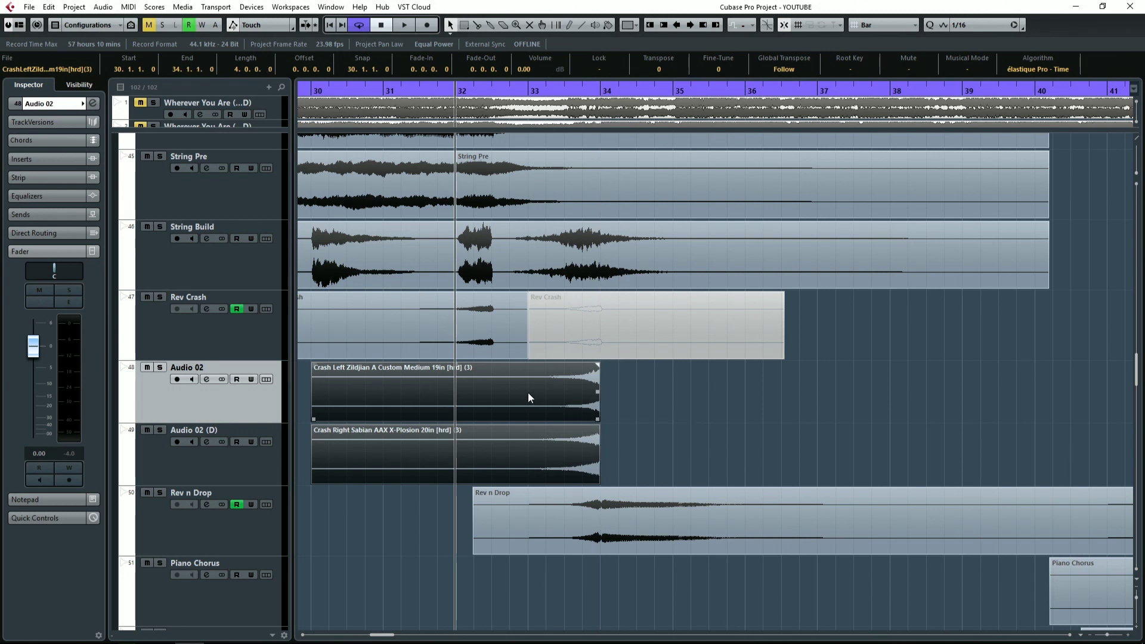
mouse_move(528, 393)
mouse_down()
mouse_move(433, 390)
mouse_move(626, 389)
mouse_move(367, 392)
mouse_move(318, 419)
mouse_move(632, 384)
mouse_move(366, 383)
mouse_move(507, 393)
mouse_up()
click(662, 405)
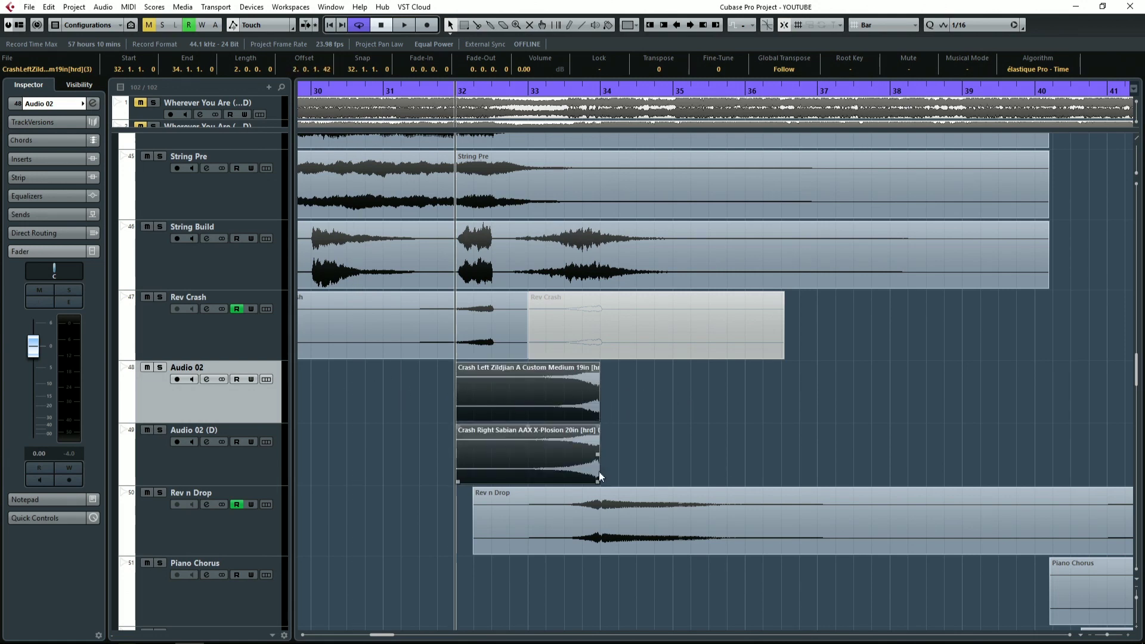
scroll(592, 433, up, 5)
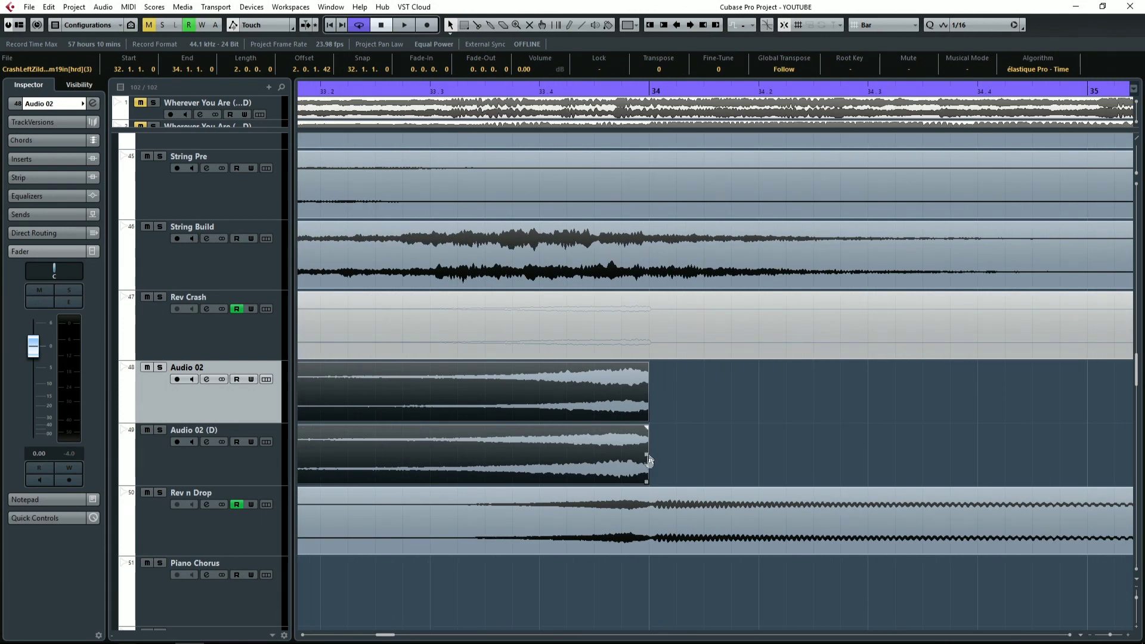
scroll(677, 410, down, 5)
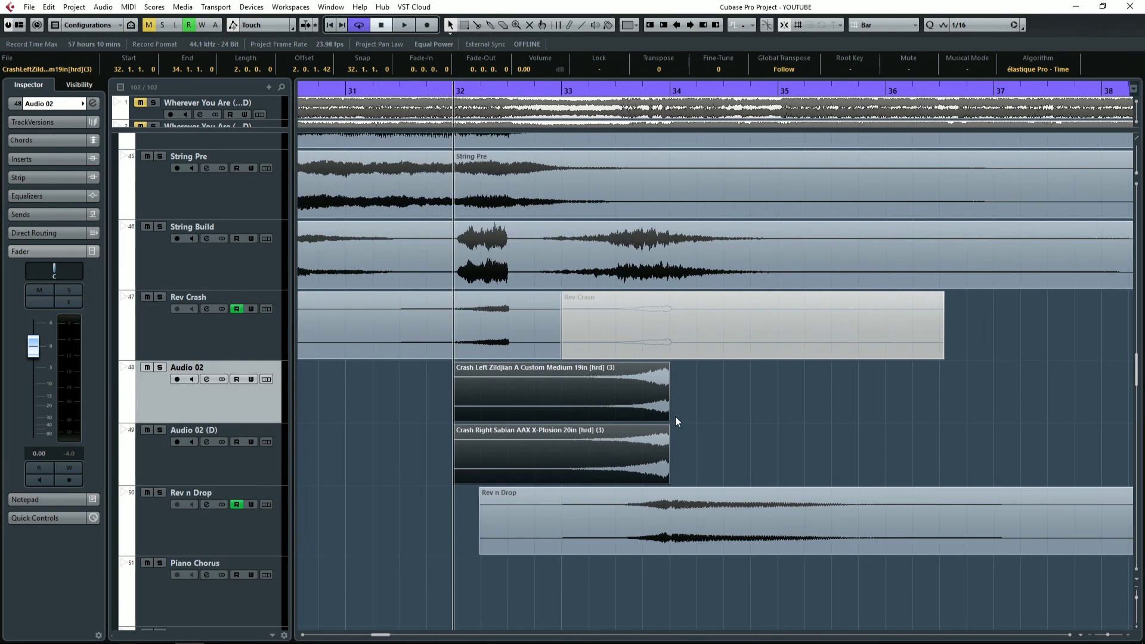
- Select and solo Audio 02 and Audio 02 (D), then audition the crashes
click(237, 457)
ctrl+click(216, 409)
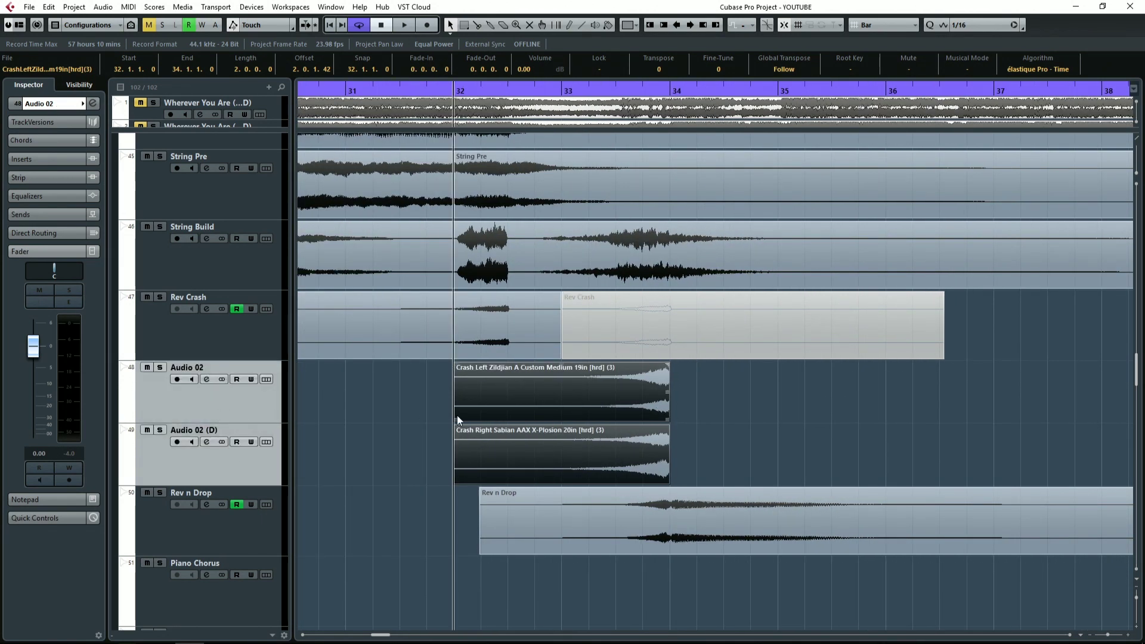
click(160, 367)
click(160, 431)
click(617, 367)
key(space)
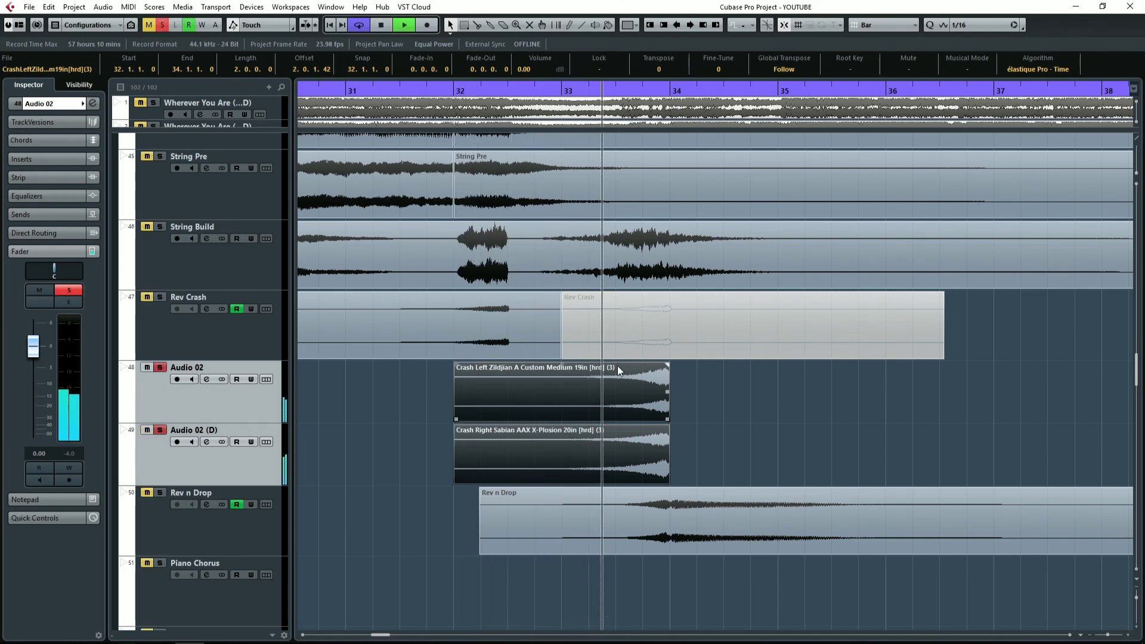
key(space)
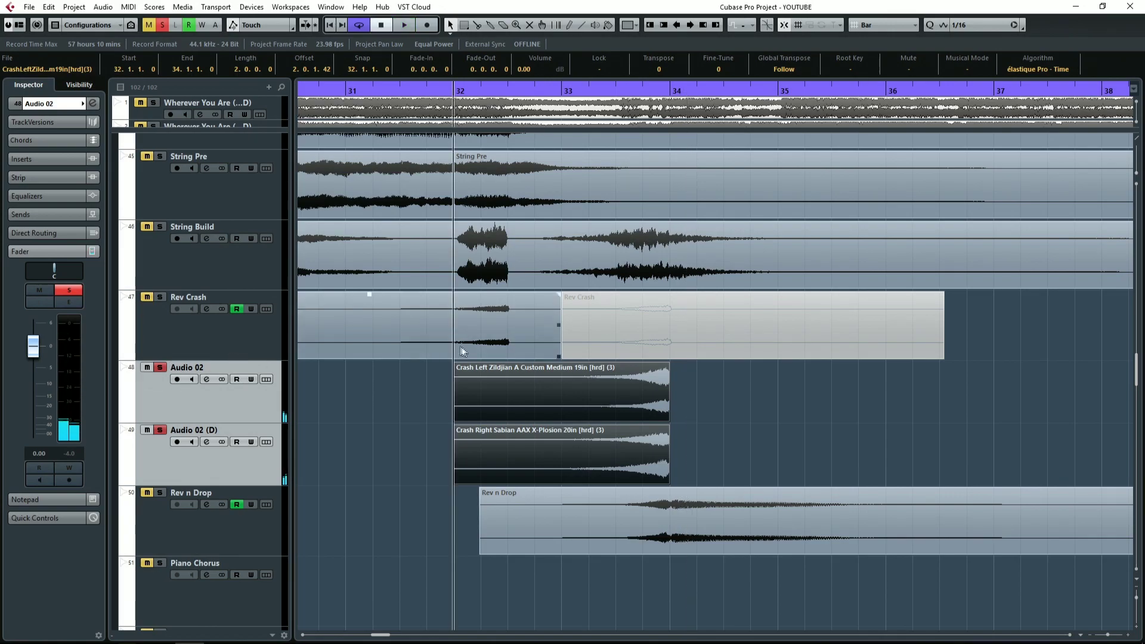
- Link the two crash channels as group Link 2 in the MixConsole
key(F3)
right_click(229, 266)
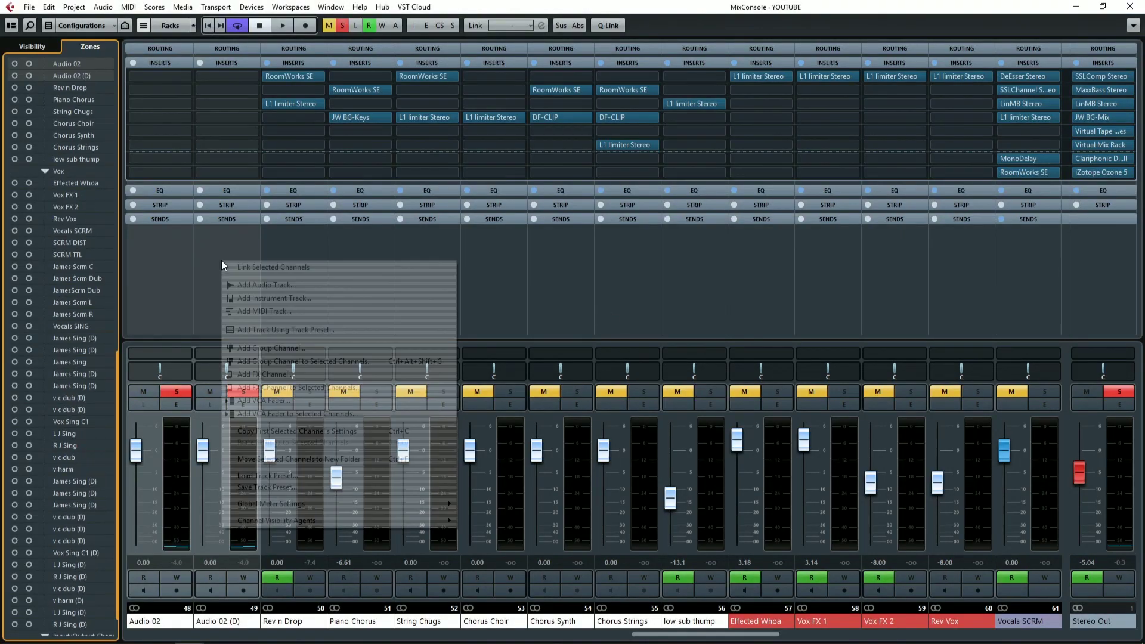
click(249, 268)
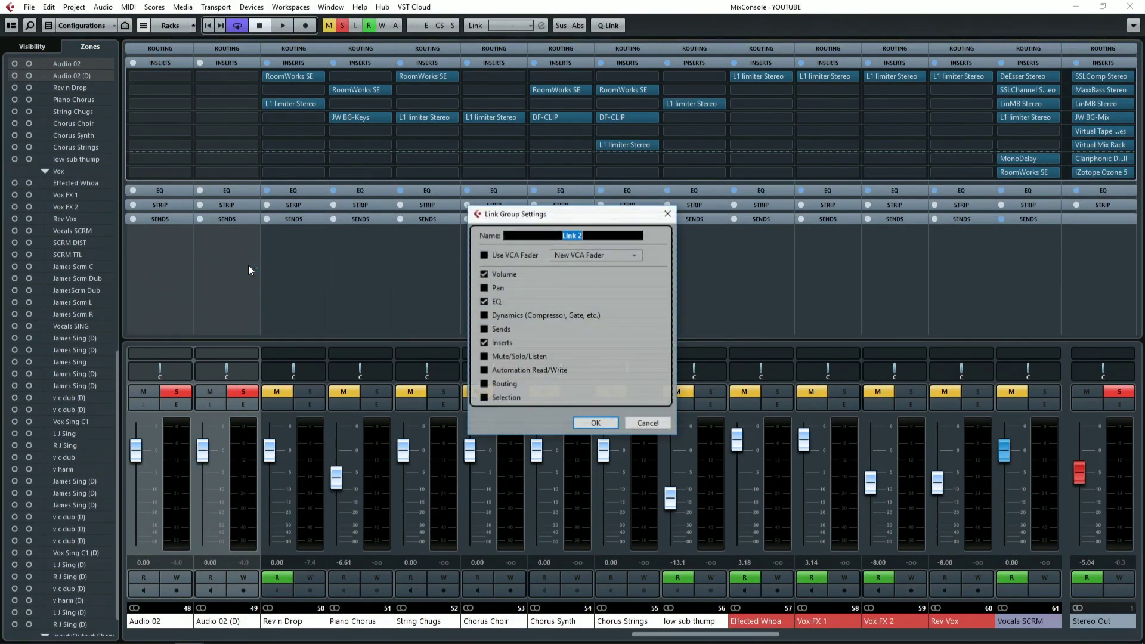
click(596, 423)
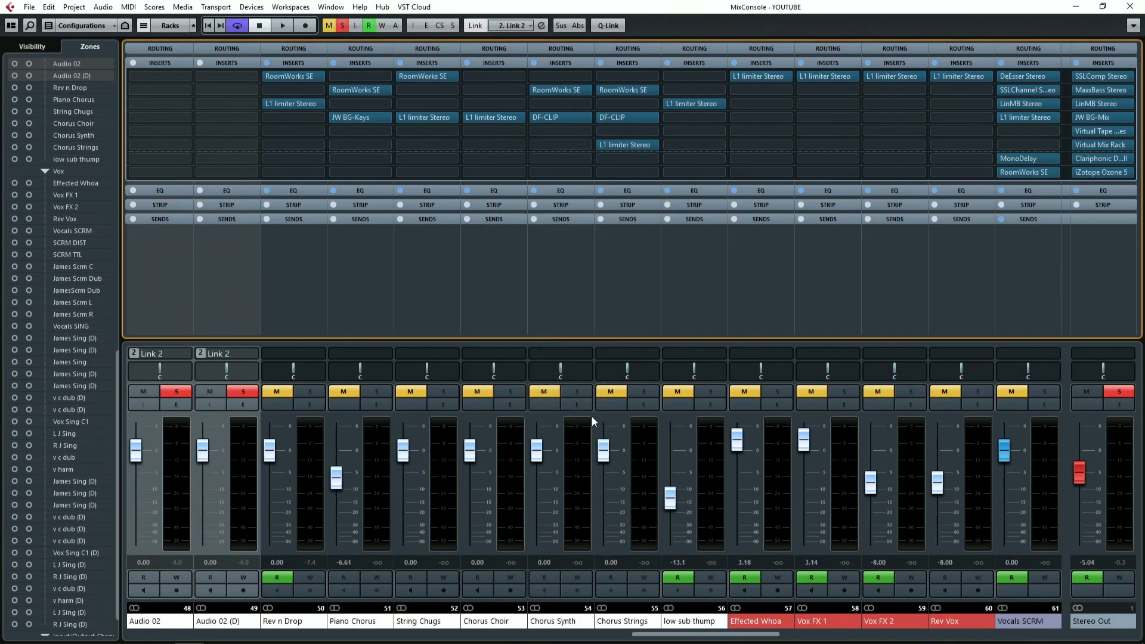
key(F3)
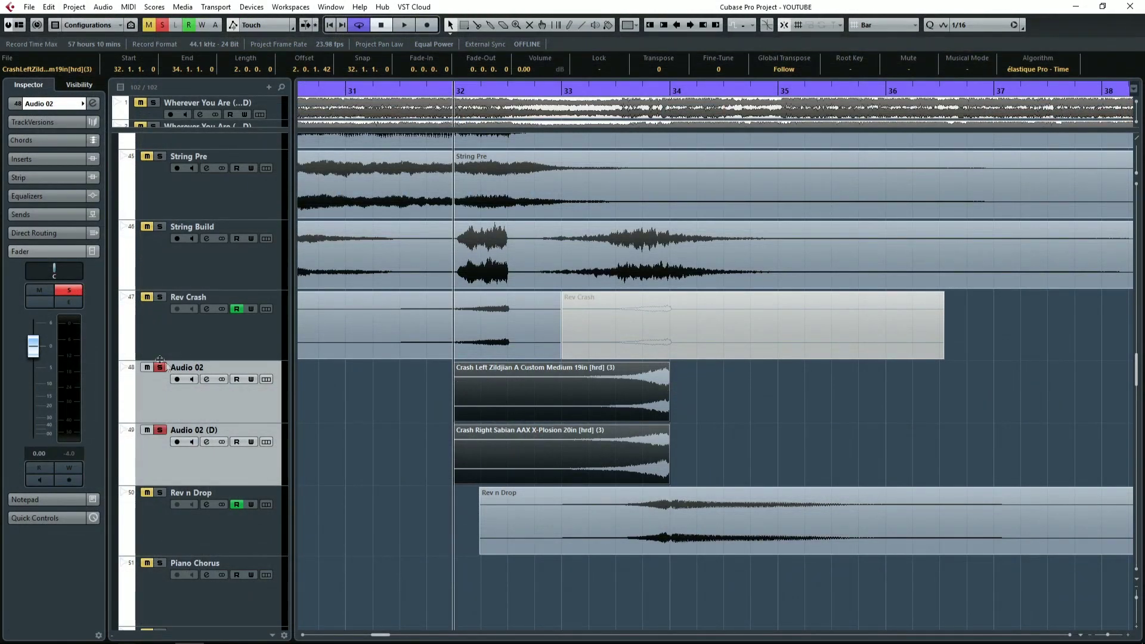
- Unsolo the crash tracks and set their linked volume to about -1.65 dB while listening
click(160, 430)
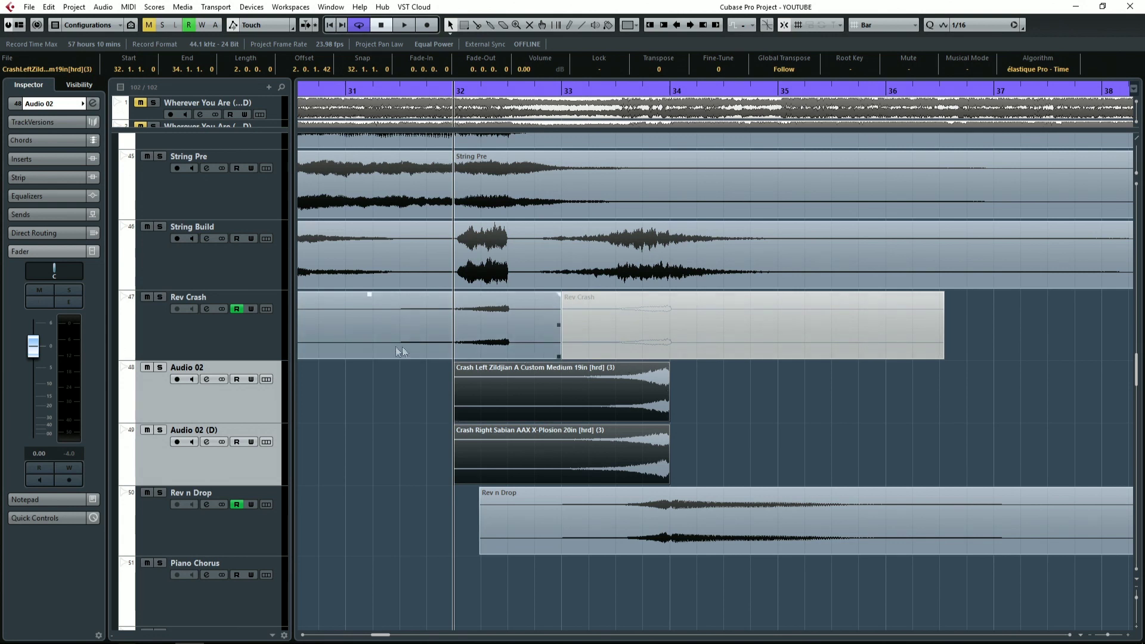
drag(32, 350, 28, 379)
key(space)
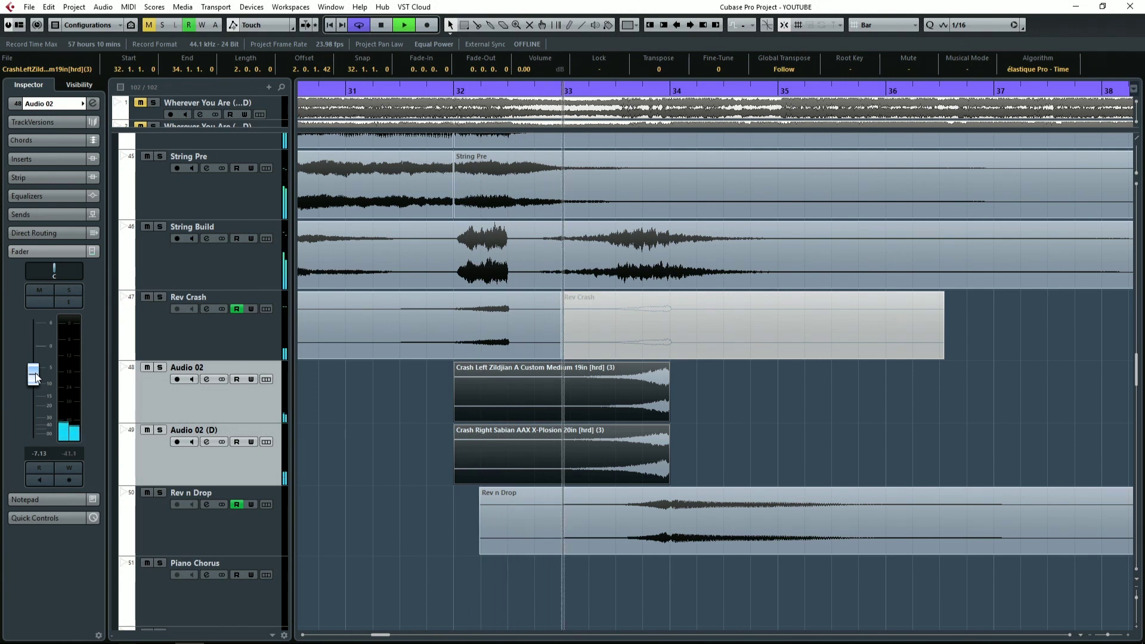
drag(35, 373, 36, 350)
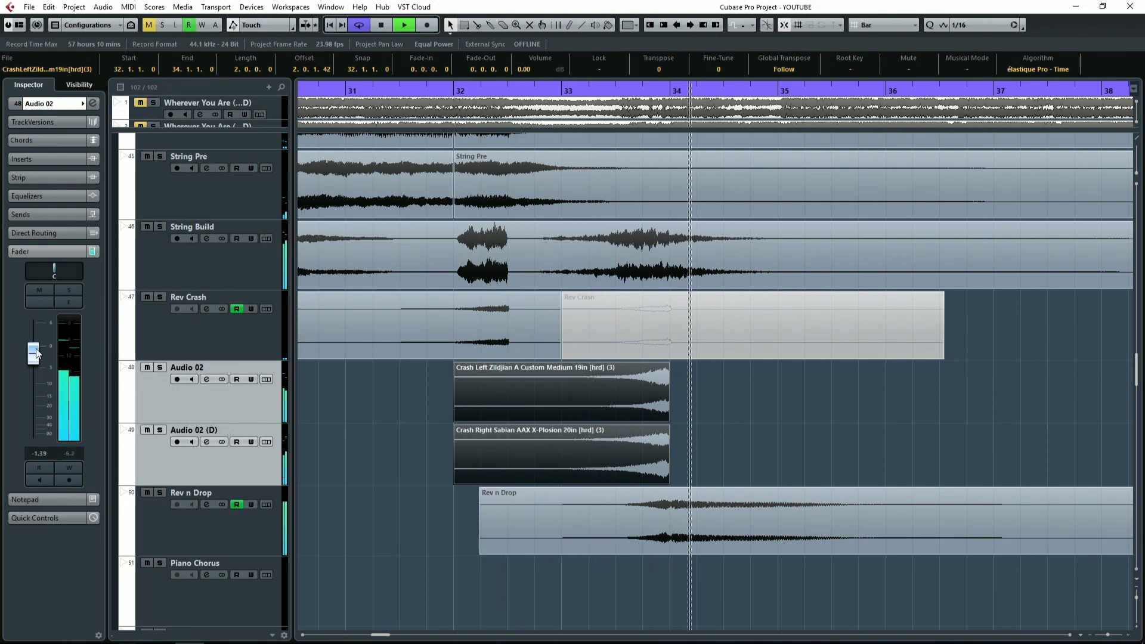
key(space)
- Split Rev n Drop at bar 34 and mute the part before it
alt+click(669, 525)
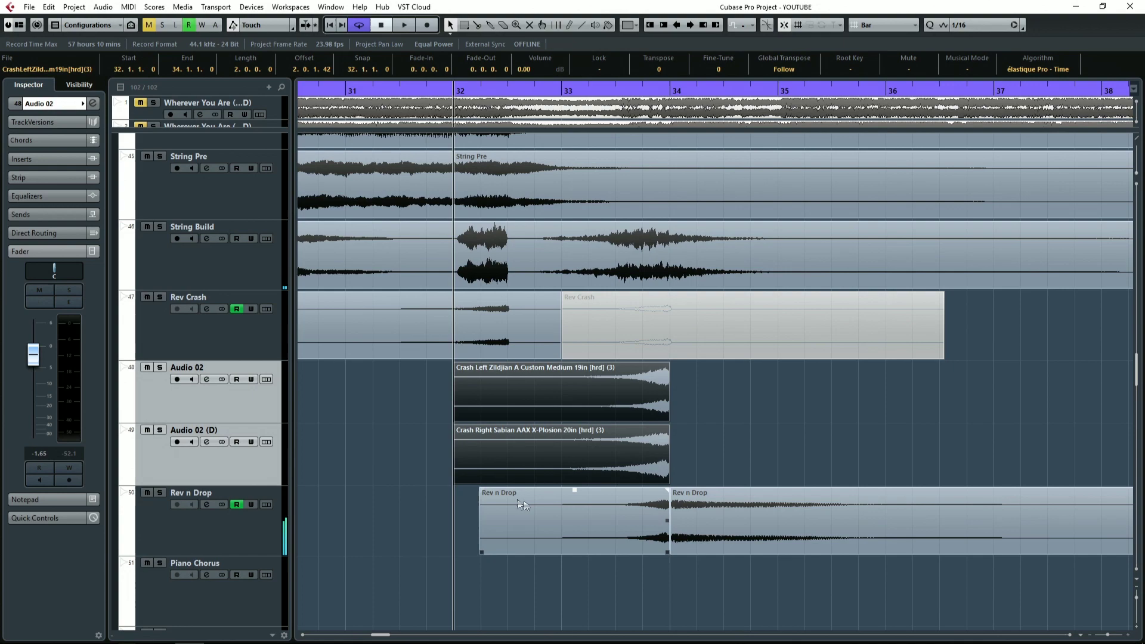
right_click(612, 506)
click(600, 499)
click(573, 525)
scroll(640, 457, up, 5)
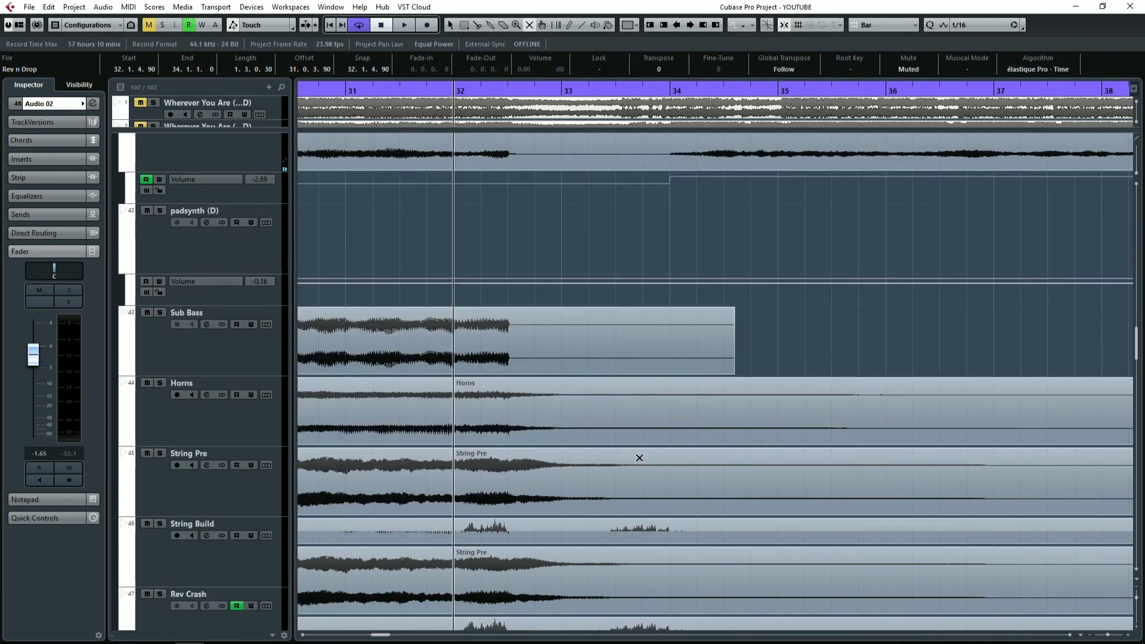
scroll(639, 457, up, 15)
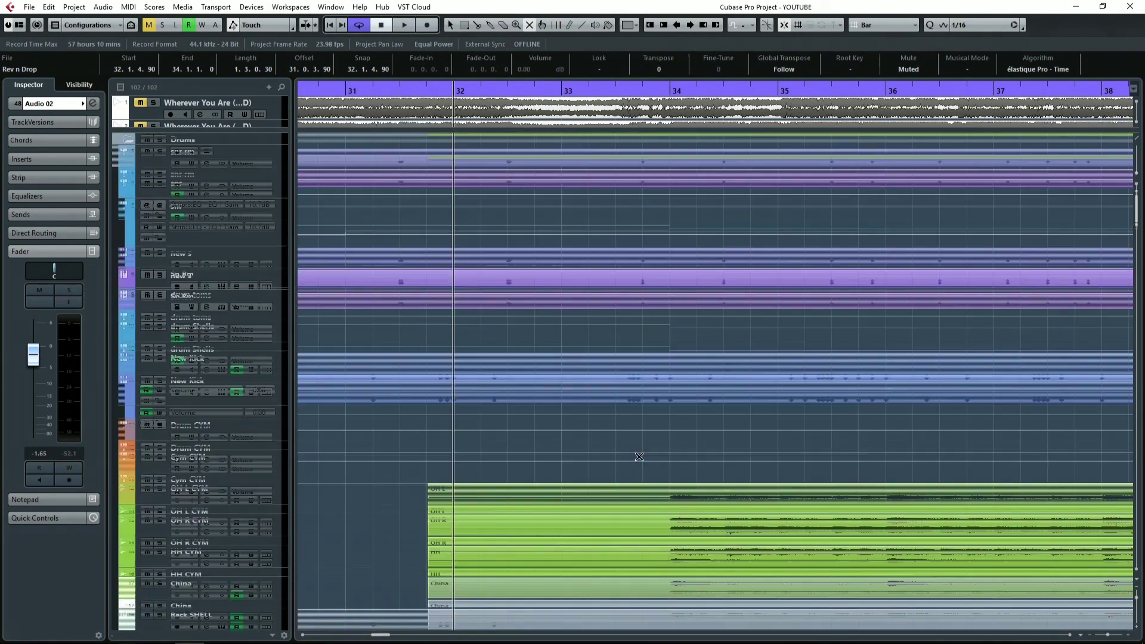
scroll(639, 457, down, 15)
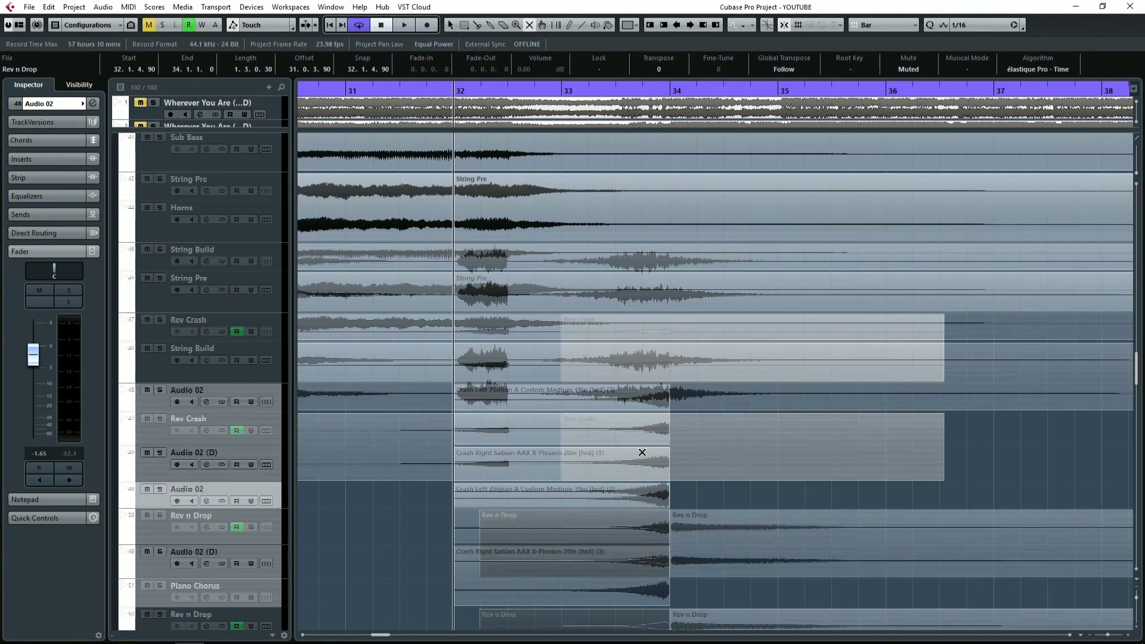
- Return to the Object Selection tool and play back the reversed-crash lead-in
right_click(704, 467)
click(704, 466)
click(724, 540)
scroll(724, 529, down, 3)
key(space)
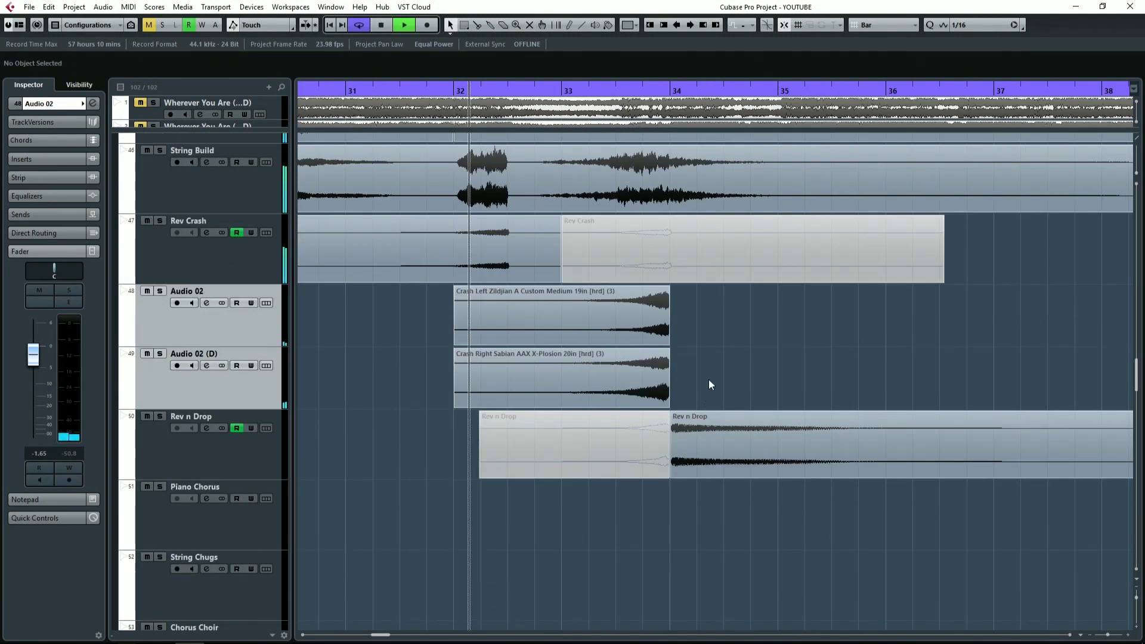
scroll(710, 384, up, 1)
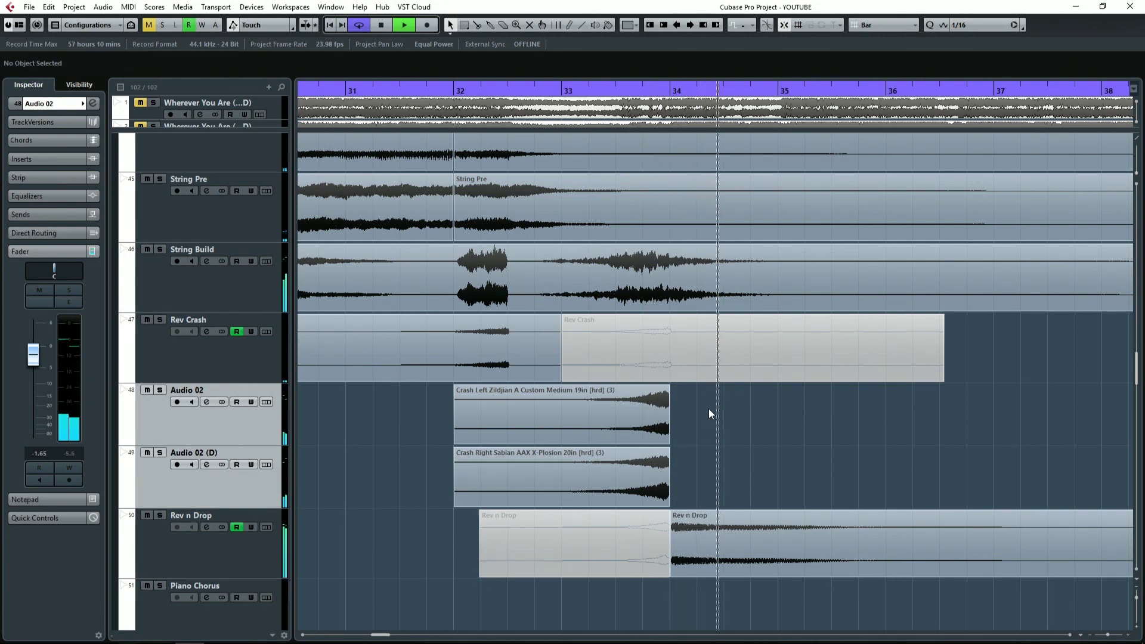
key(space)
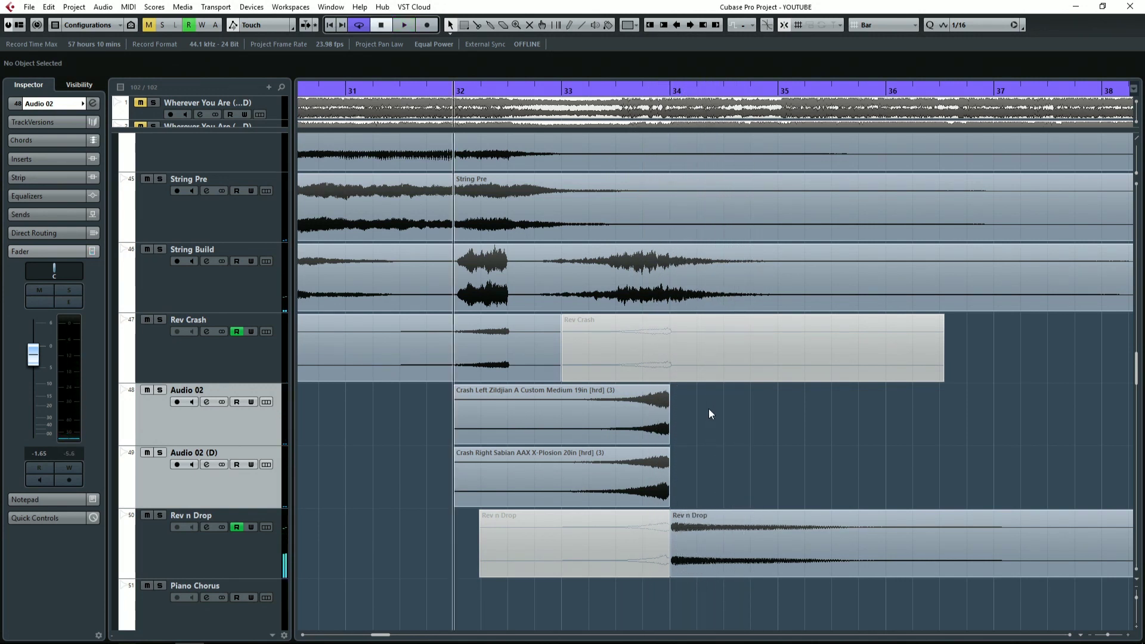